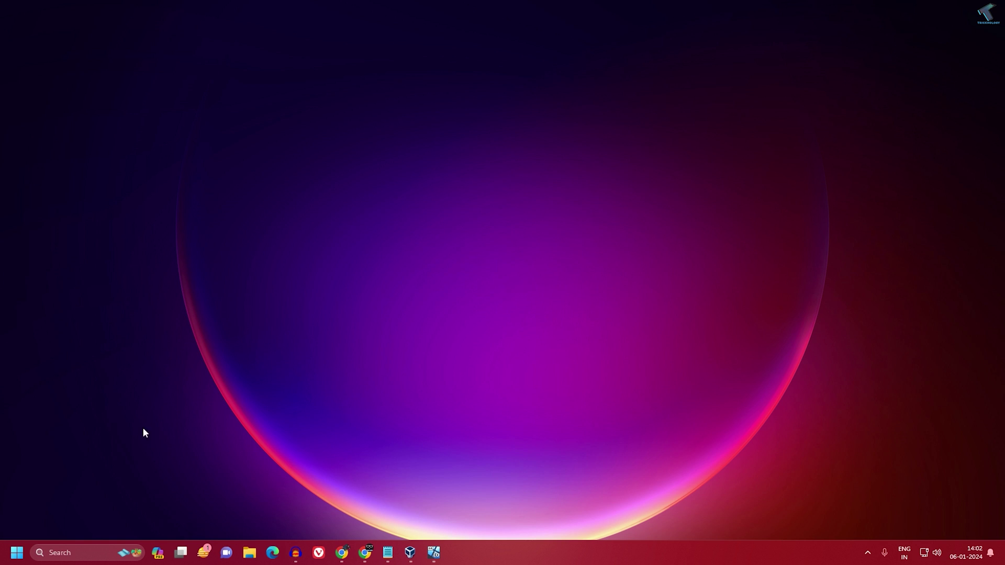
# - Launch the Local Group Policy Editor by searching 'gpedit.msc' from the Start menu
pyautogui.click(13, 557)
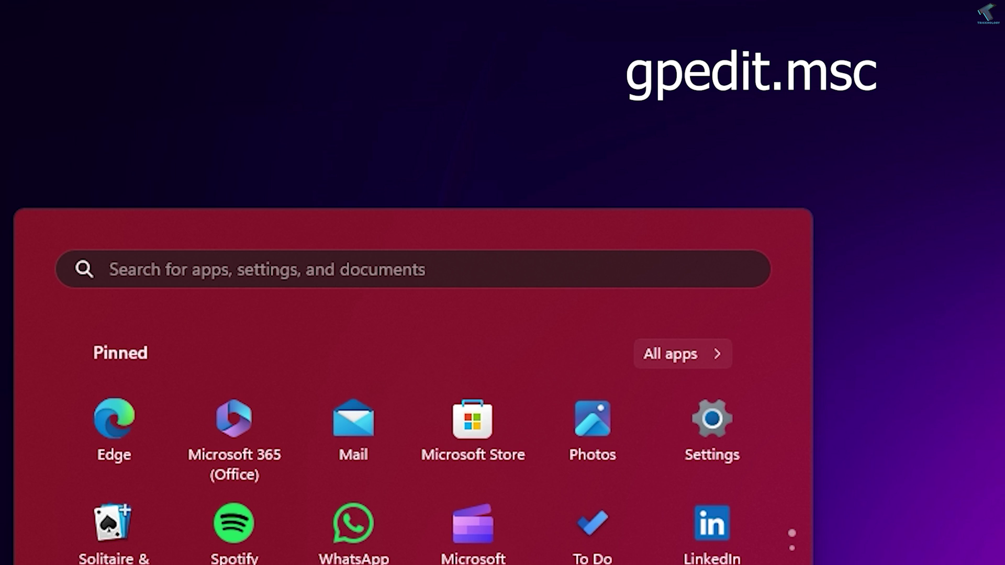
pyautogui.write('gpe')
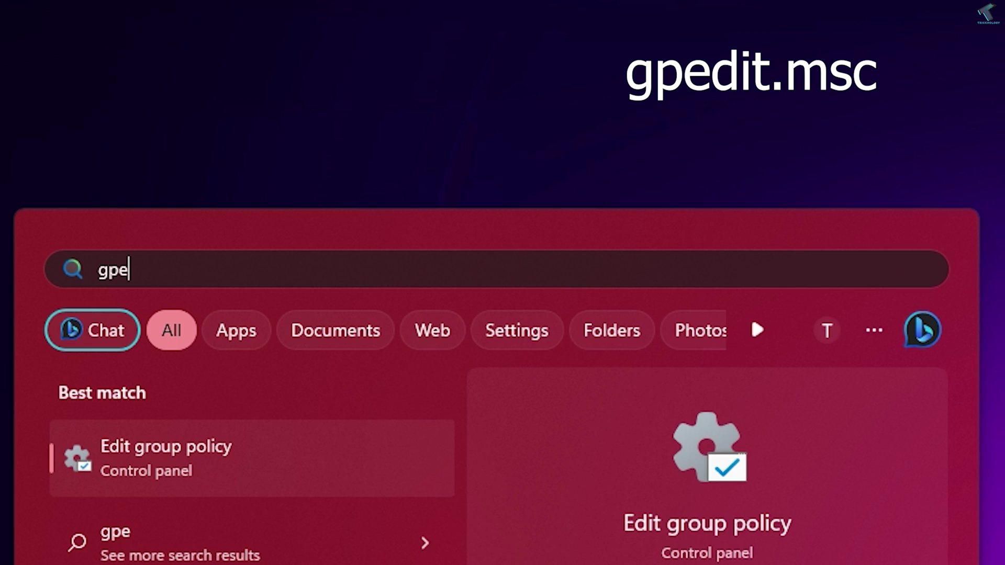
pyautogui.write('dit.msc')
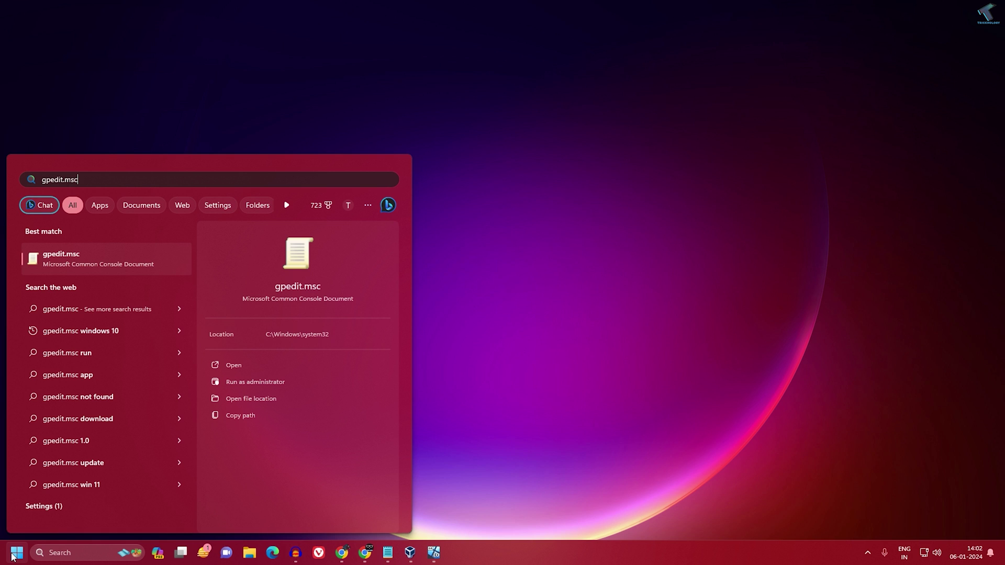
pyautogui.press('Return')
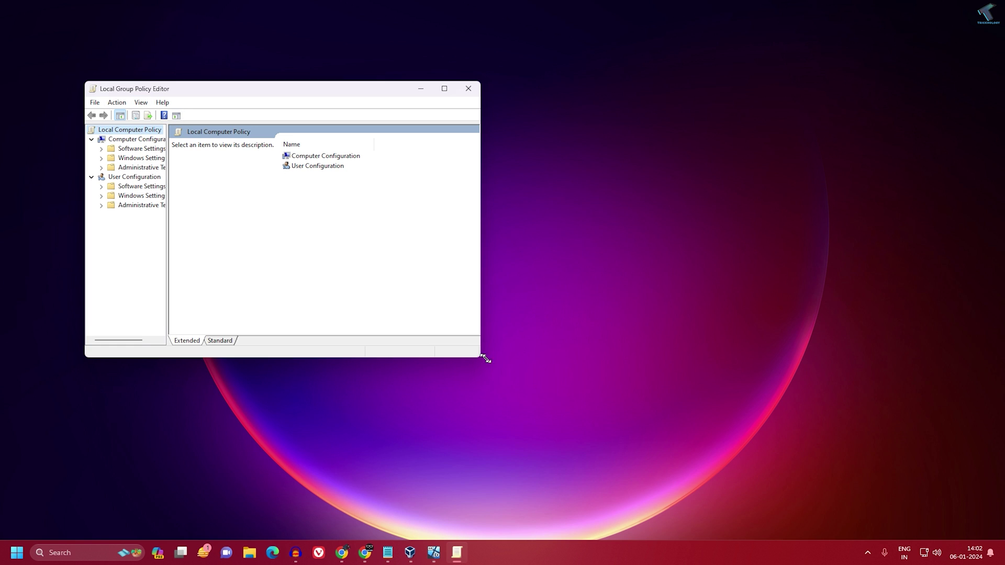
# - Enlarge the editor and open 'Prevent access to the command prompt' under User Configuration > Administrative Templates > System
pyautogui.moveTo(479, 356); pyautogui.dragTo(703, 404)
pyautogui.moveTo(167, 287); pyautogui.dragTo(334, 287)
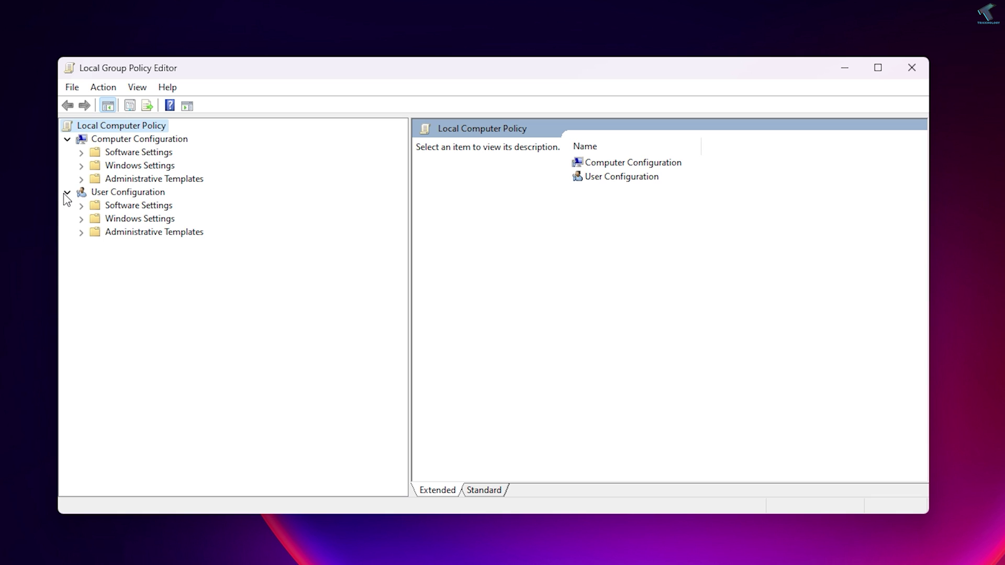
pyautogui.click(91, 177)
pyautogui.click(69, 192)
pyautogui.click(80, 233)
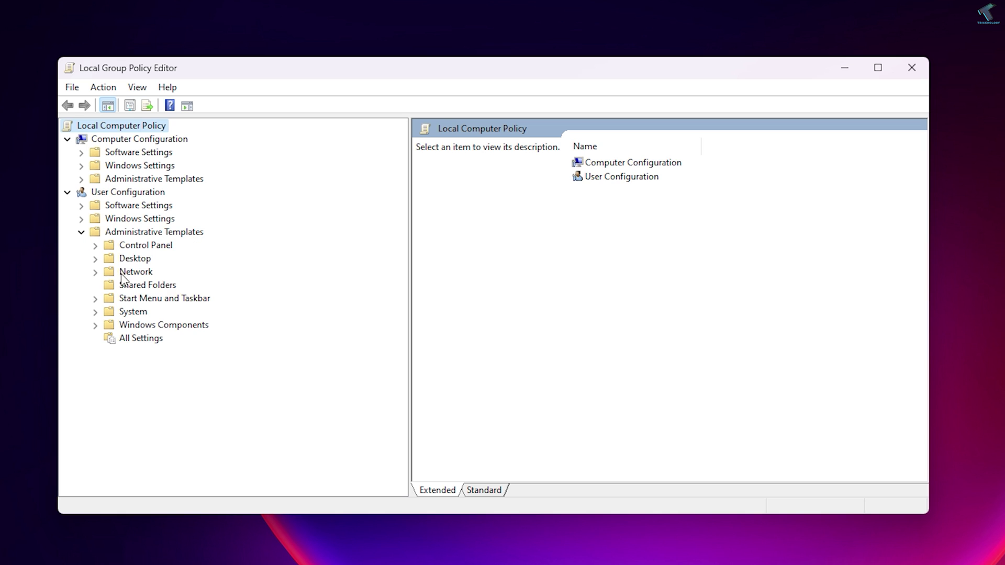
pyautogui.click(134, 312)
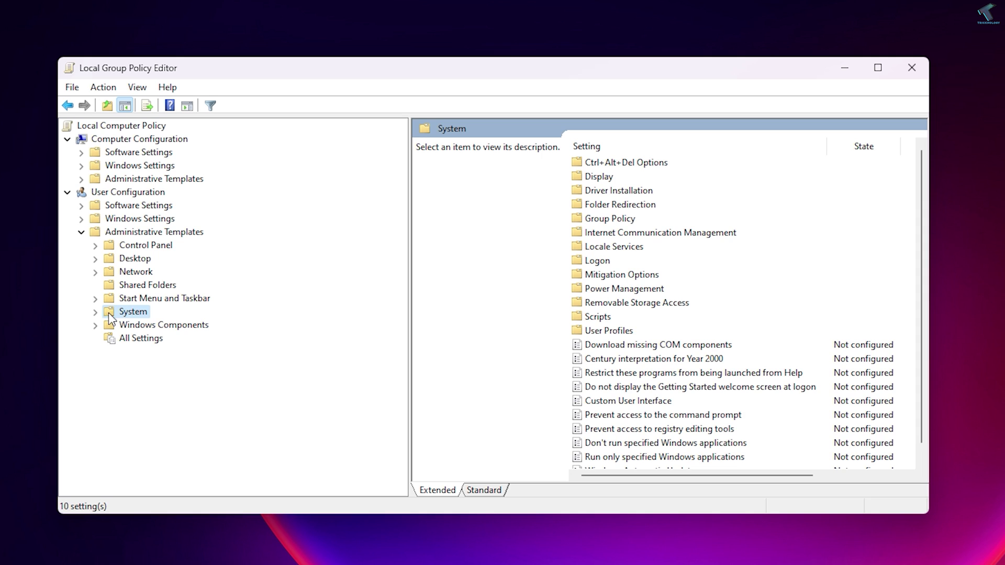
pyautogui.scroll(-1, 654, 389)
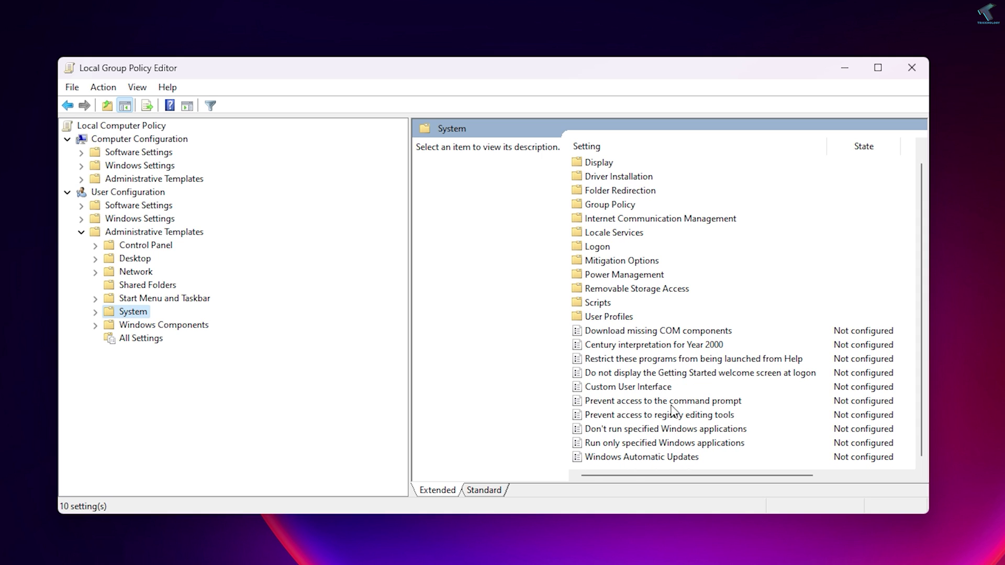
pyautogui.doubleClick(709, 403)
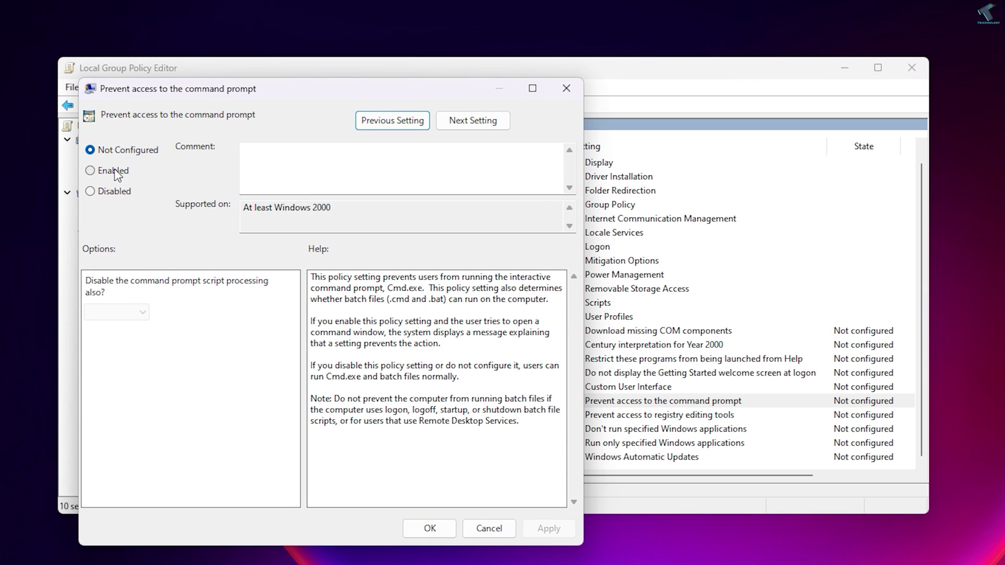
# - Enable the command prompt policy with script processing left at No, apply it, and exit the editor
pyautogui.click(116, 175)
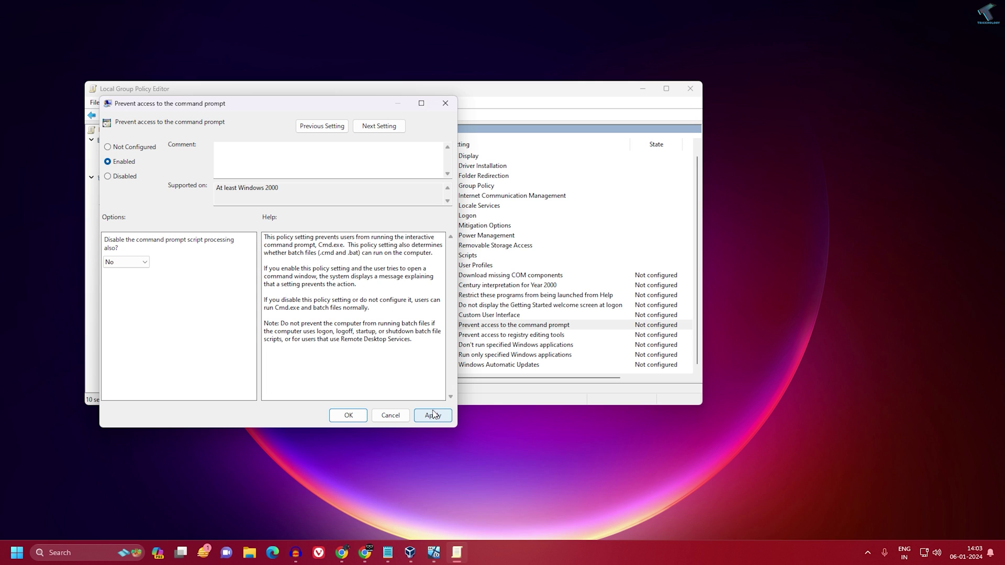
pyautogui.click(433, 415)
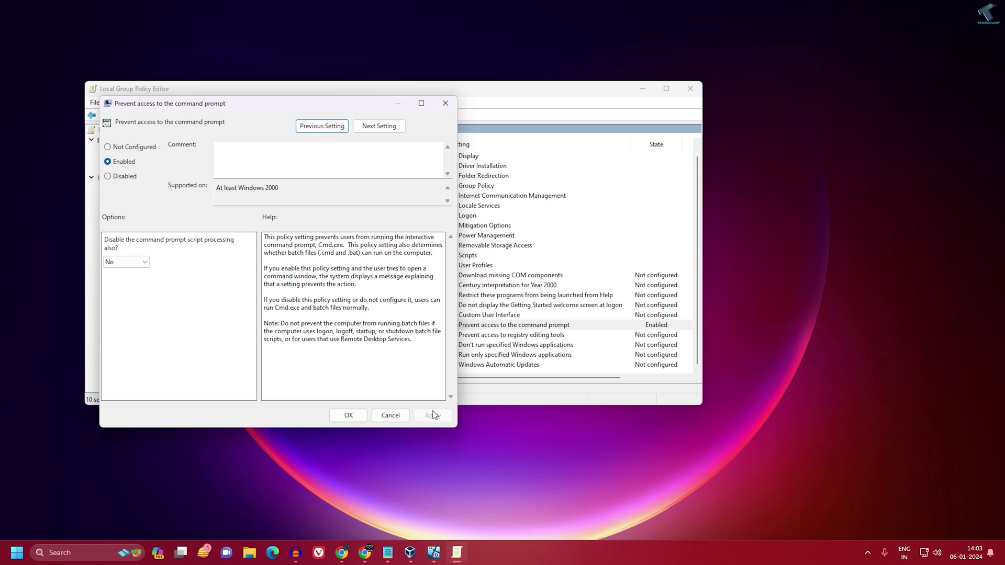
pyautogui.click(350, 416)
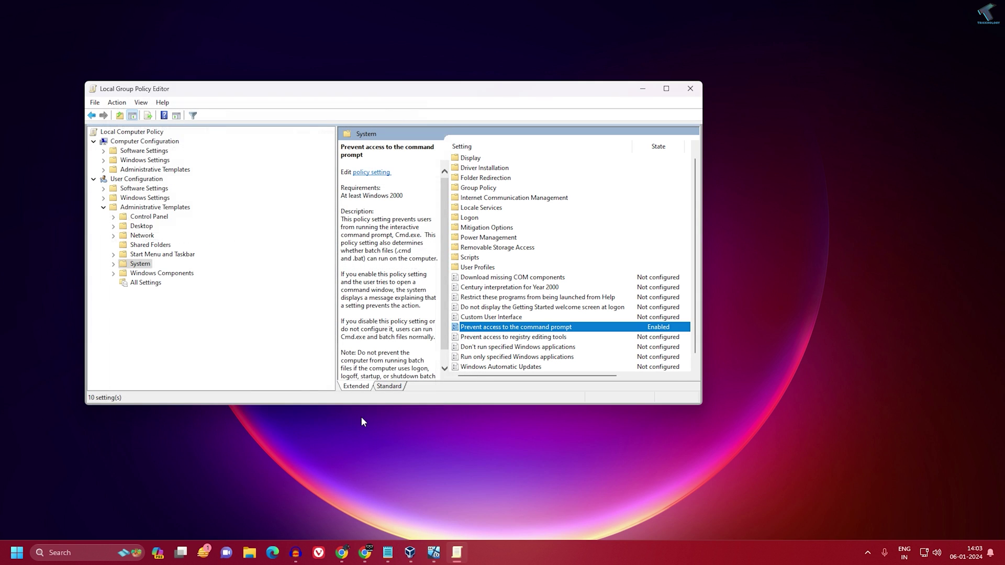
pyautogui.click(691, 90)
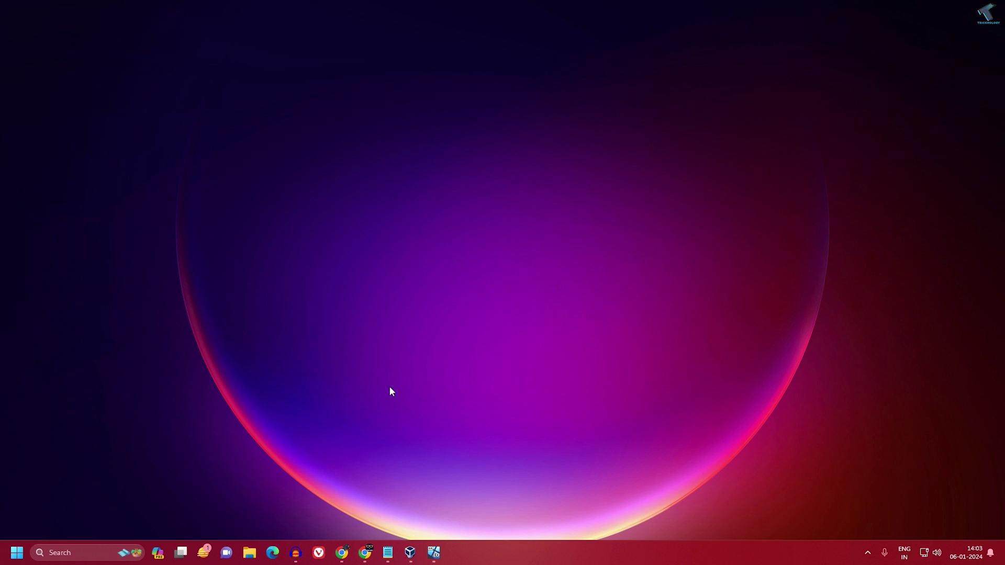
# - Launch 'cmd' from Start search and see it reported as disabled by the administrator
pyautogui.press('super')
pyautogui.write('cmd')
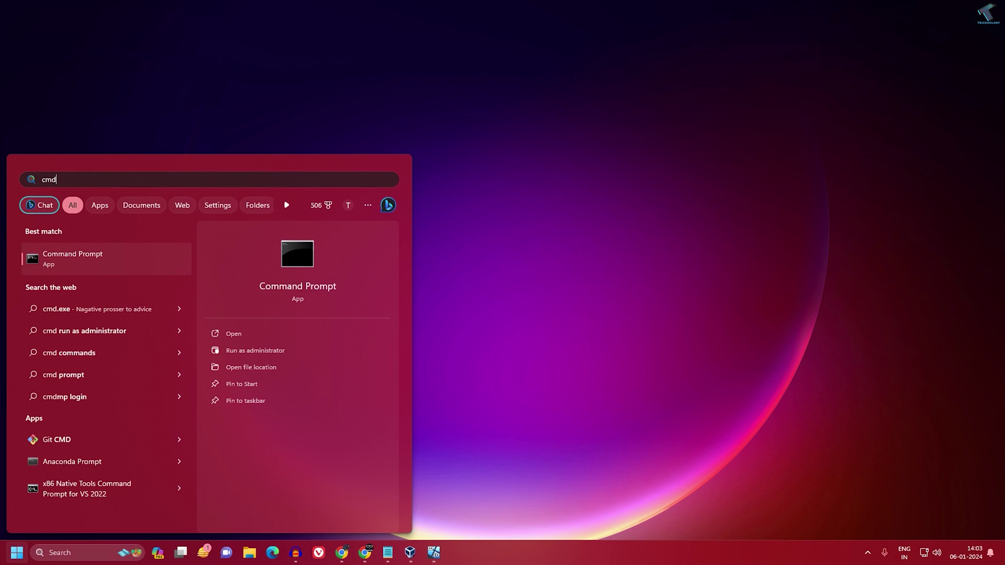
pyautogui.press('Return')
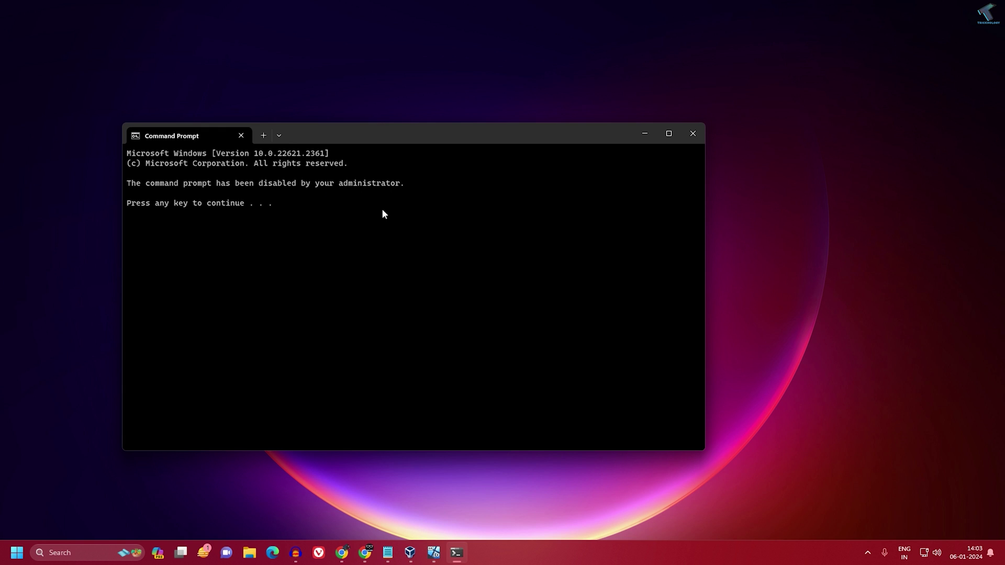
# - Dismiss the blocked Command Prompt window with Enter
pyautogui.press('Return')
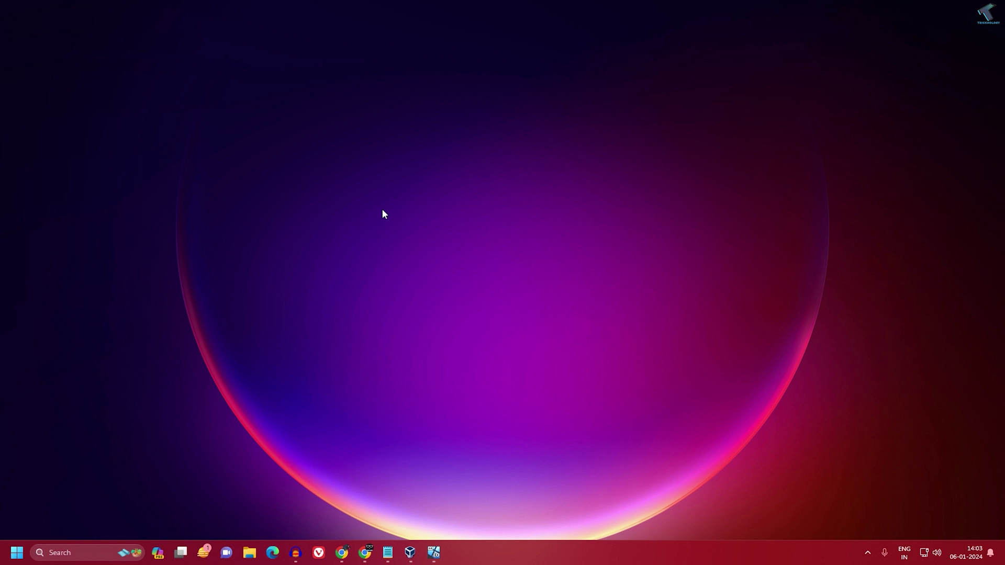